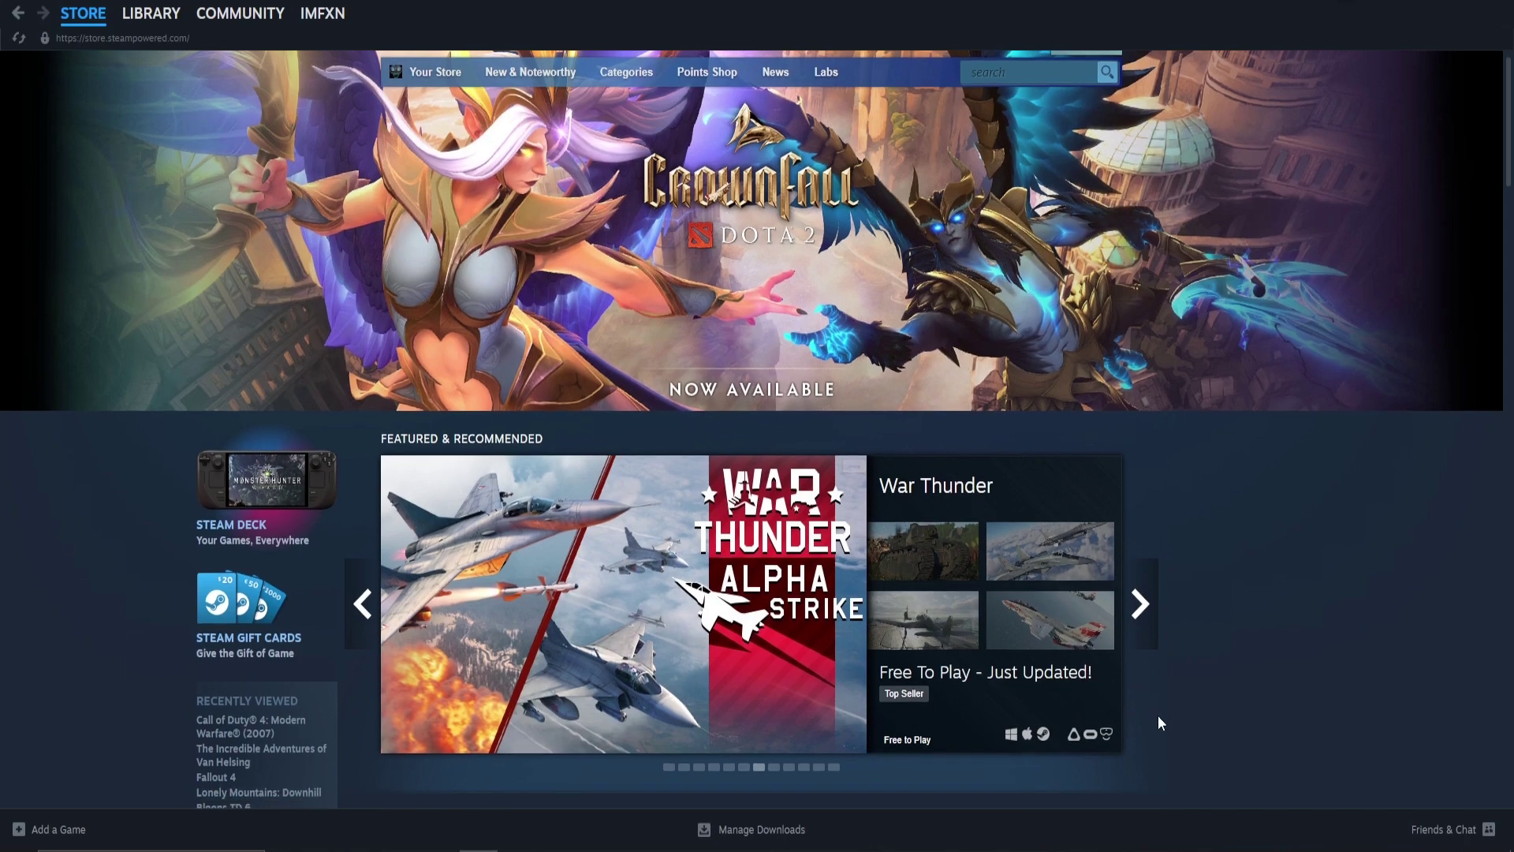
scroll(1147, 716, down, 3)
Step: Add The Incredible Adventures of Van Helsing to the cart, marked 'This is a gift'
click(1020, 719)
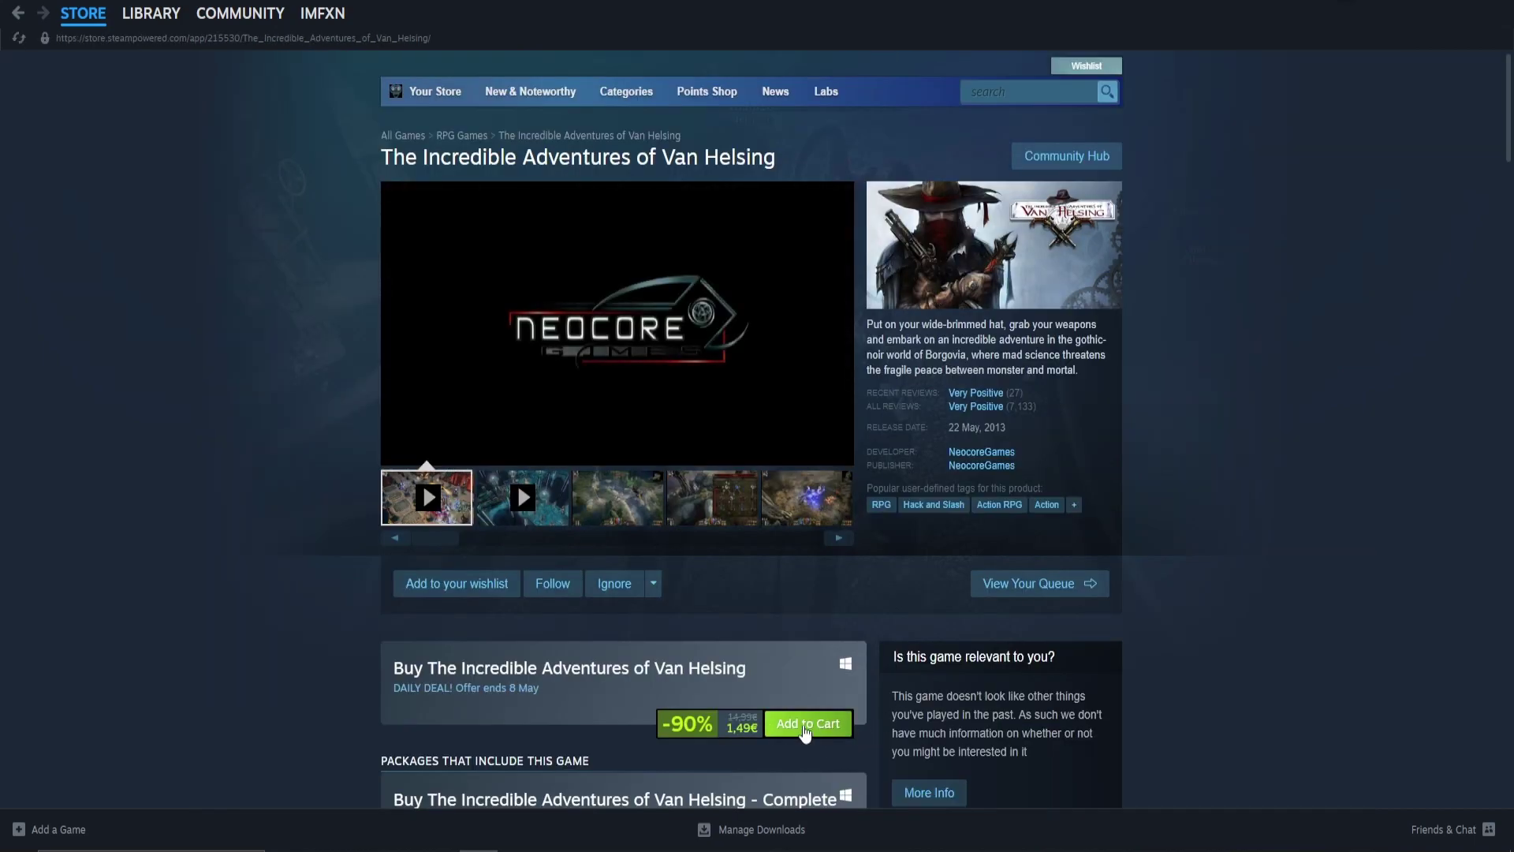
click(804, 724)
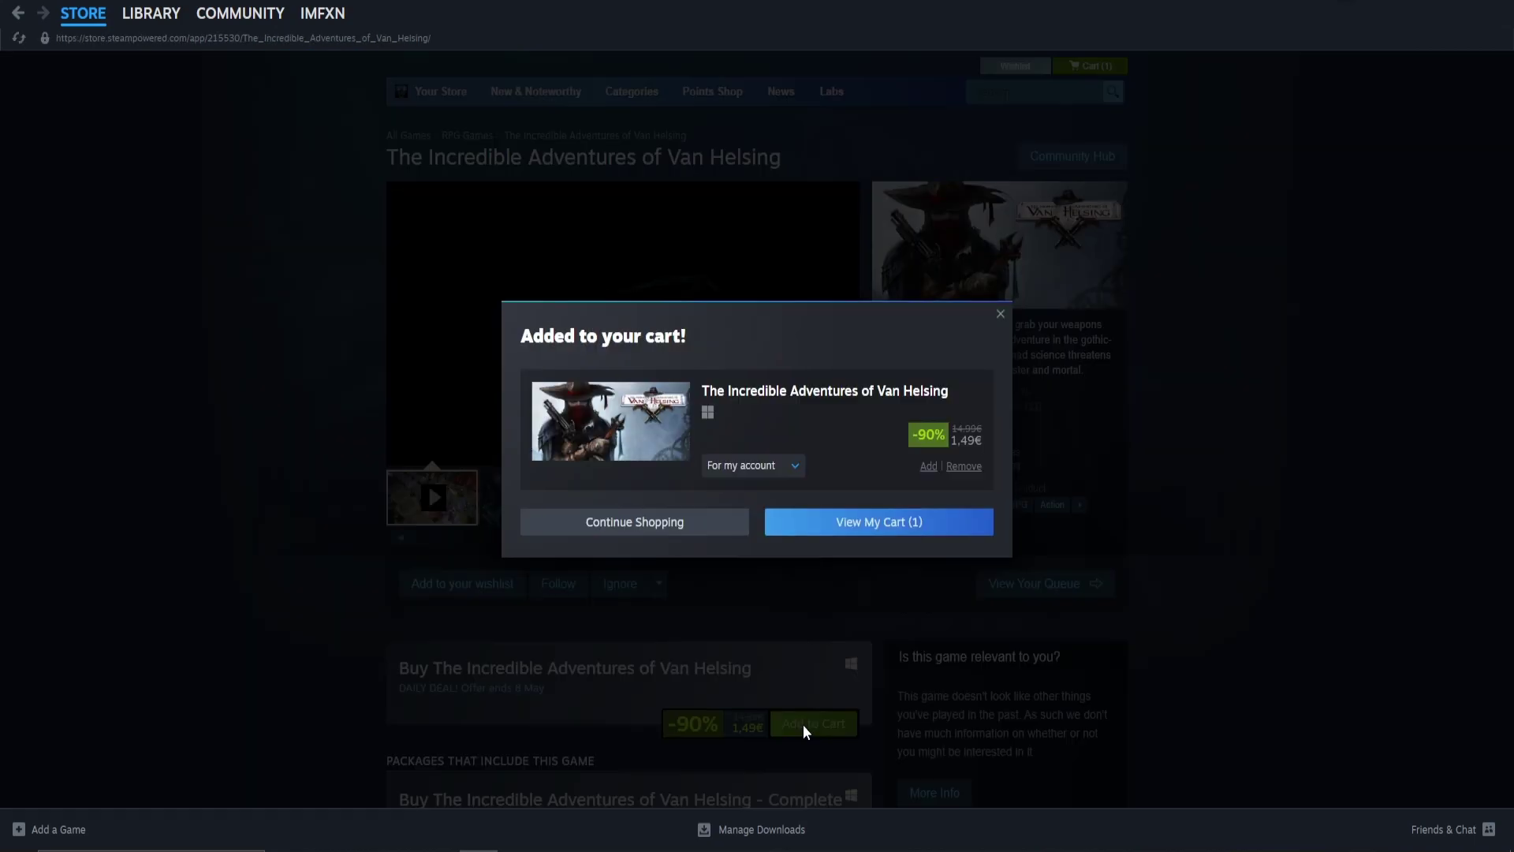
click(792, 464)
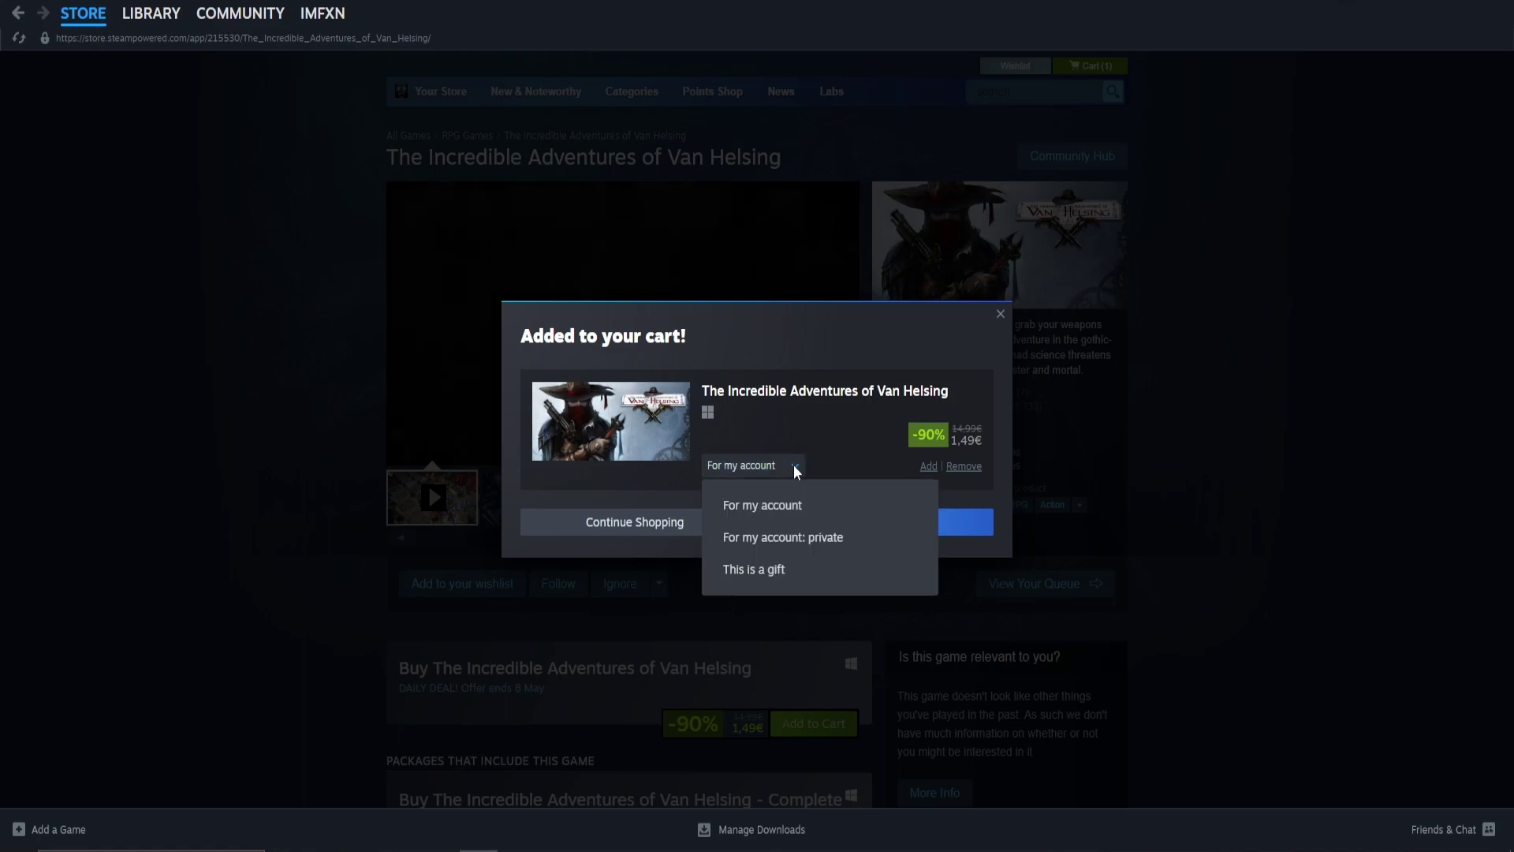
click(782, 573)
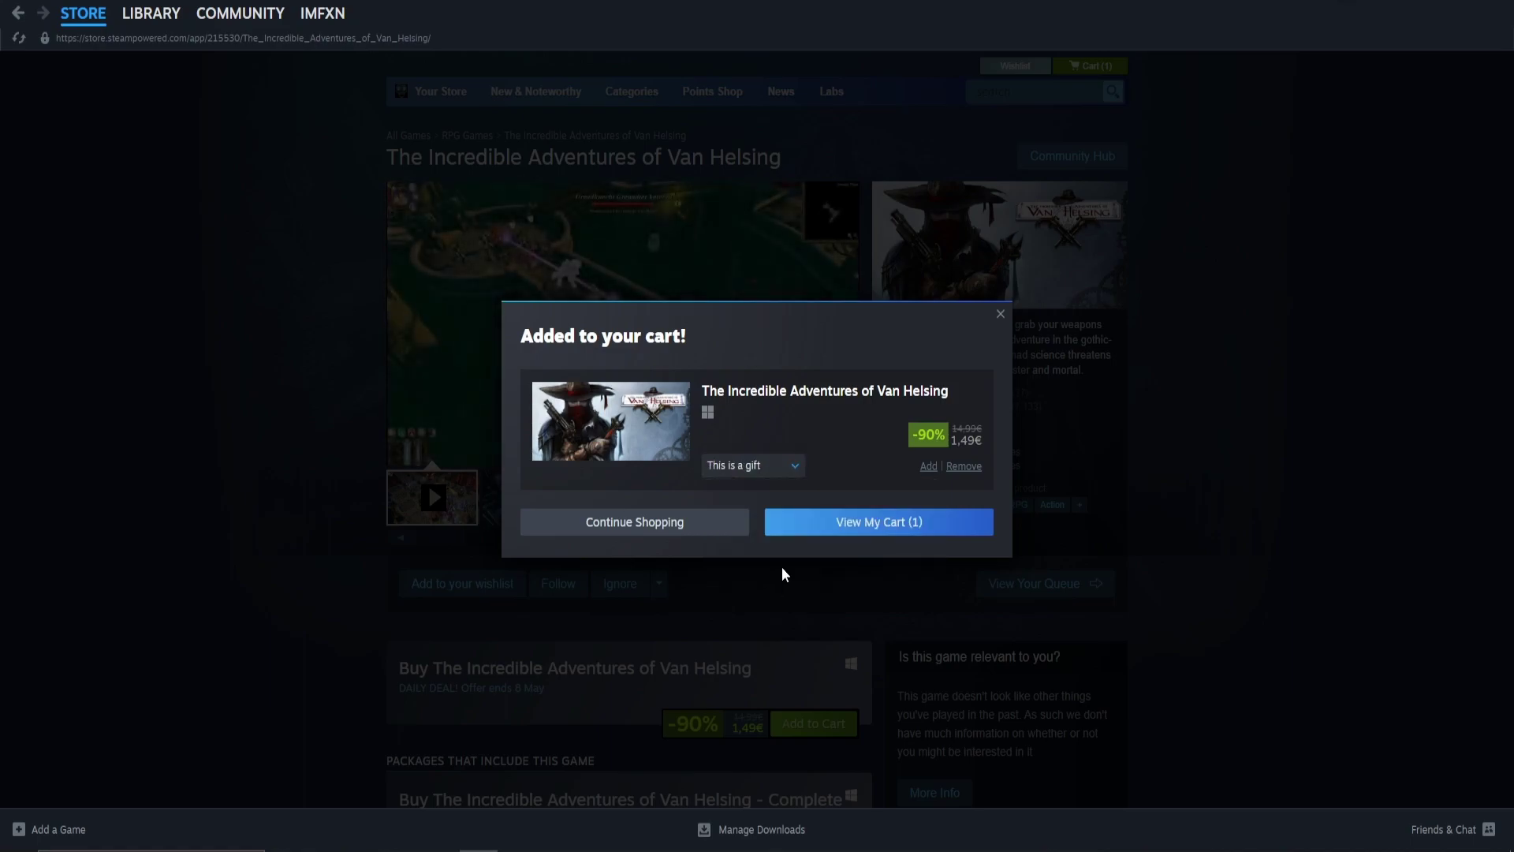
click(863, 525)
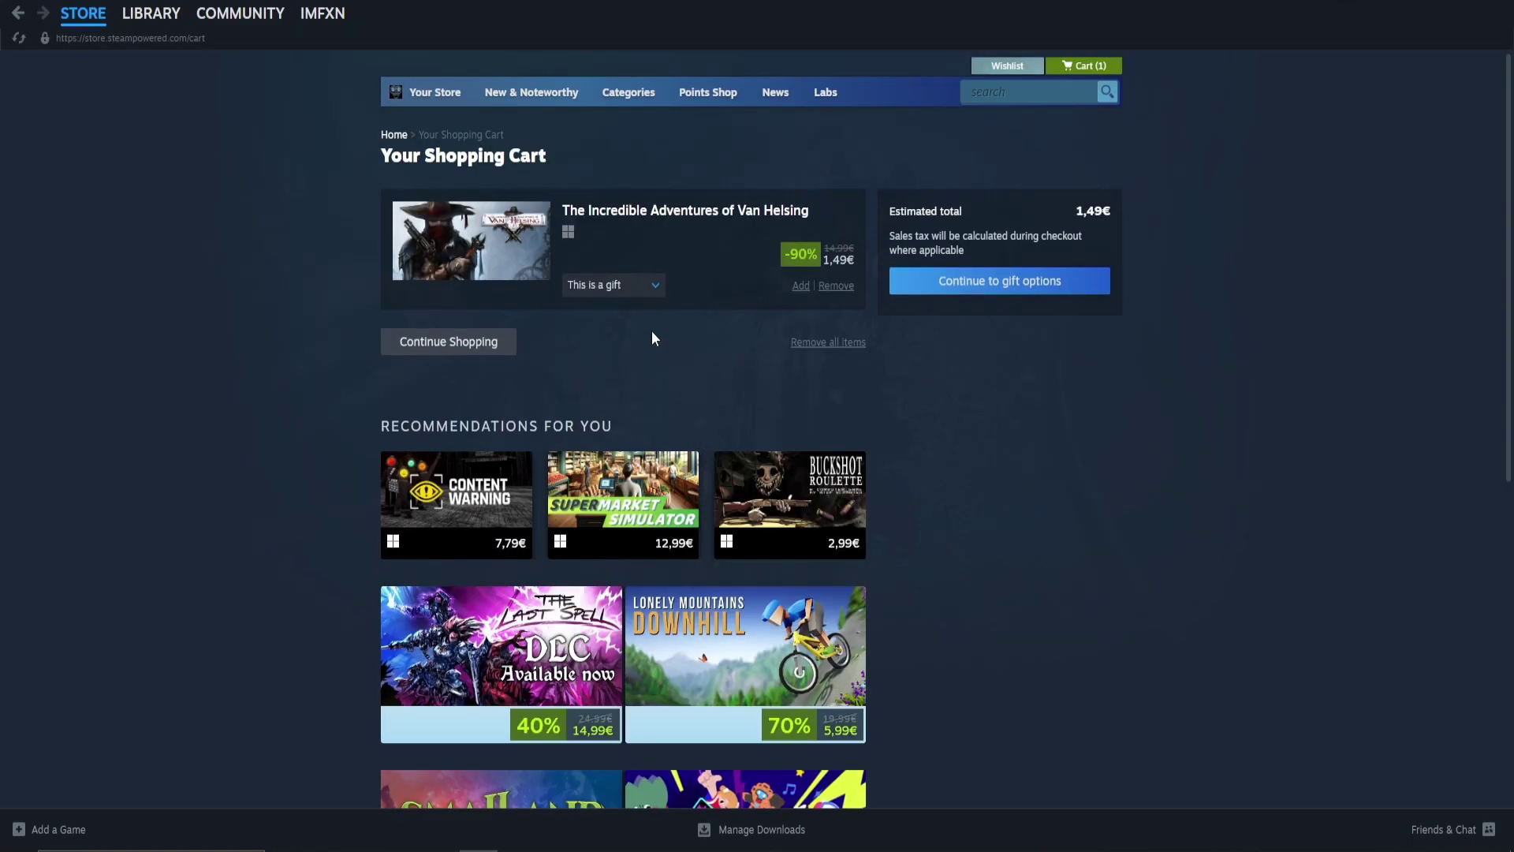
Step: Continue to gift options and pick a friend from the friends list as recipient
click(956, 293)
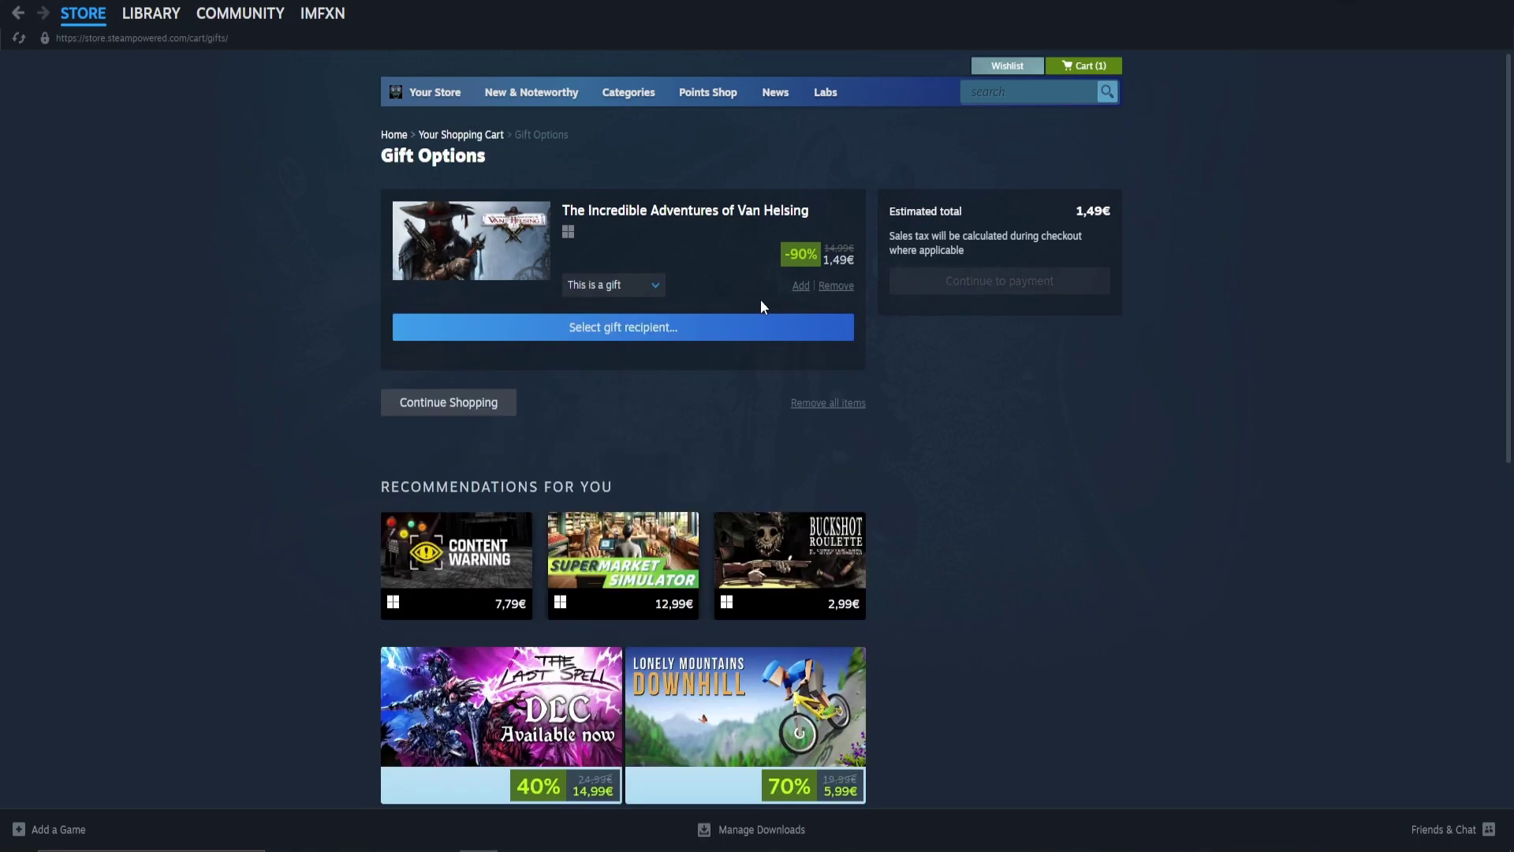
click(625, 334)
scroll(625, 339, down, 3)
scroll(625, 339, down, 2)
scroll(624, 338, down, 2)
scroll(626, 355, down, 1)
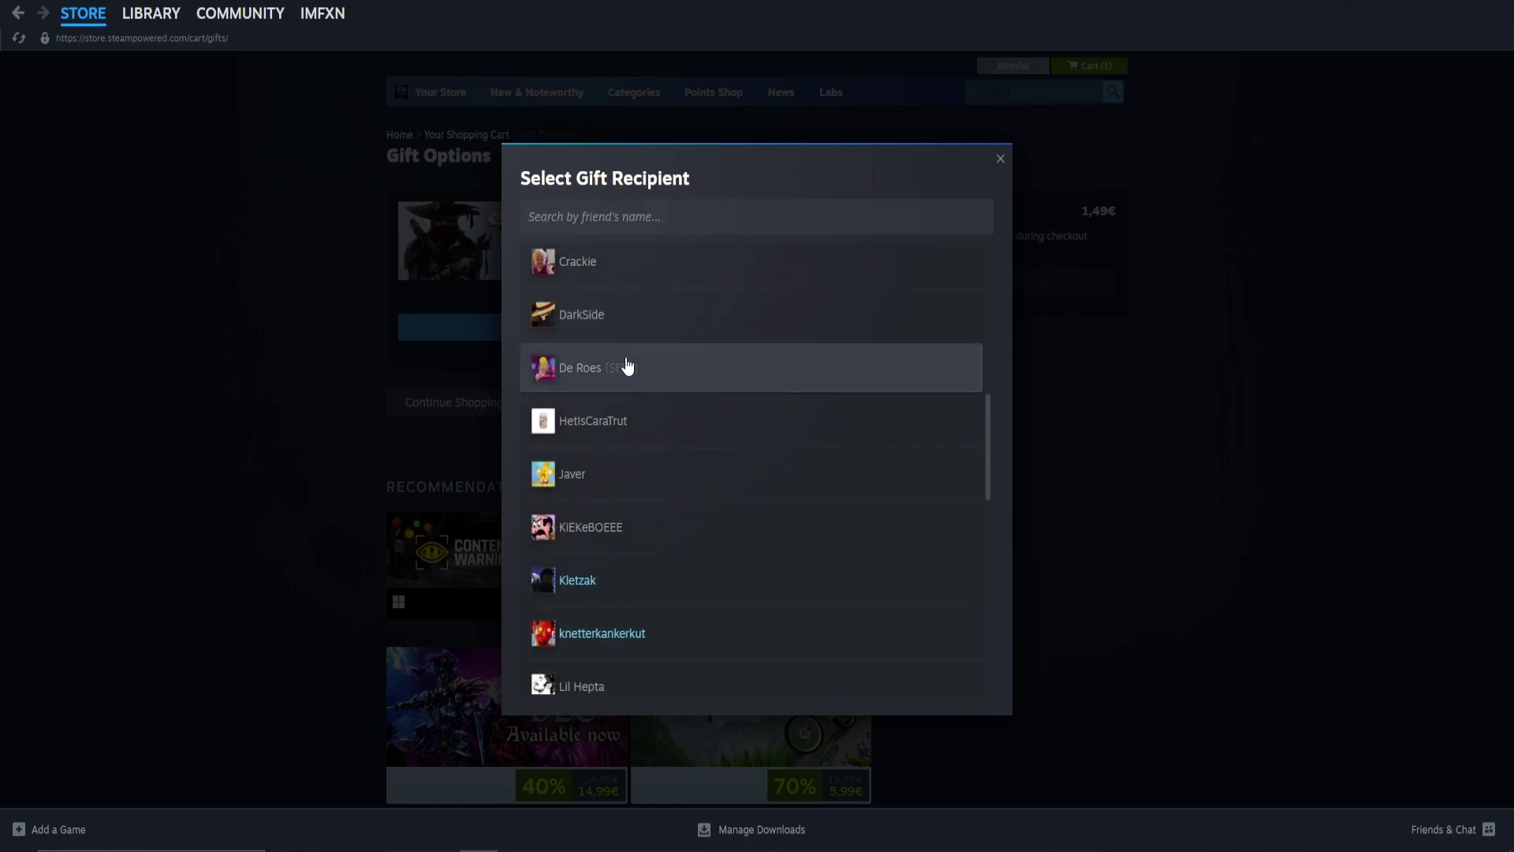
click(626, 365)
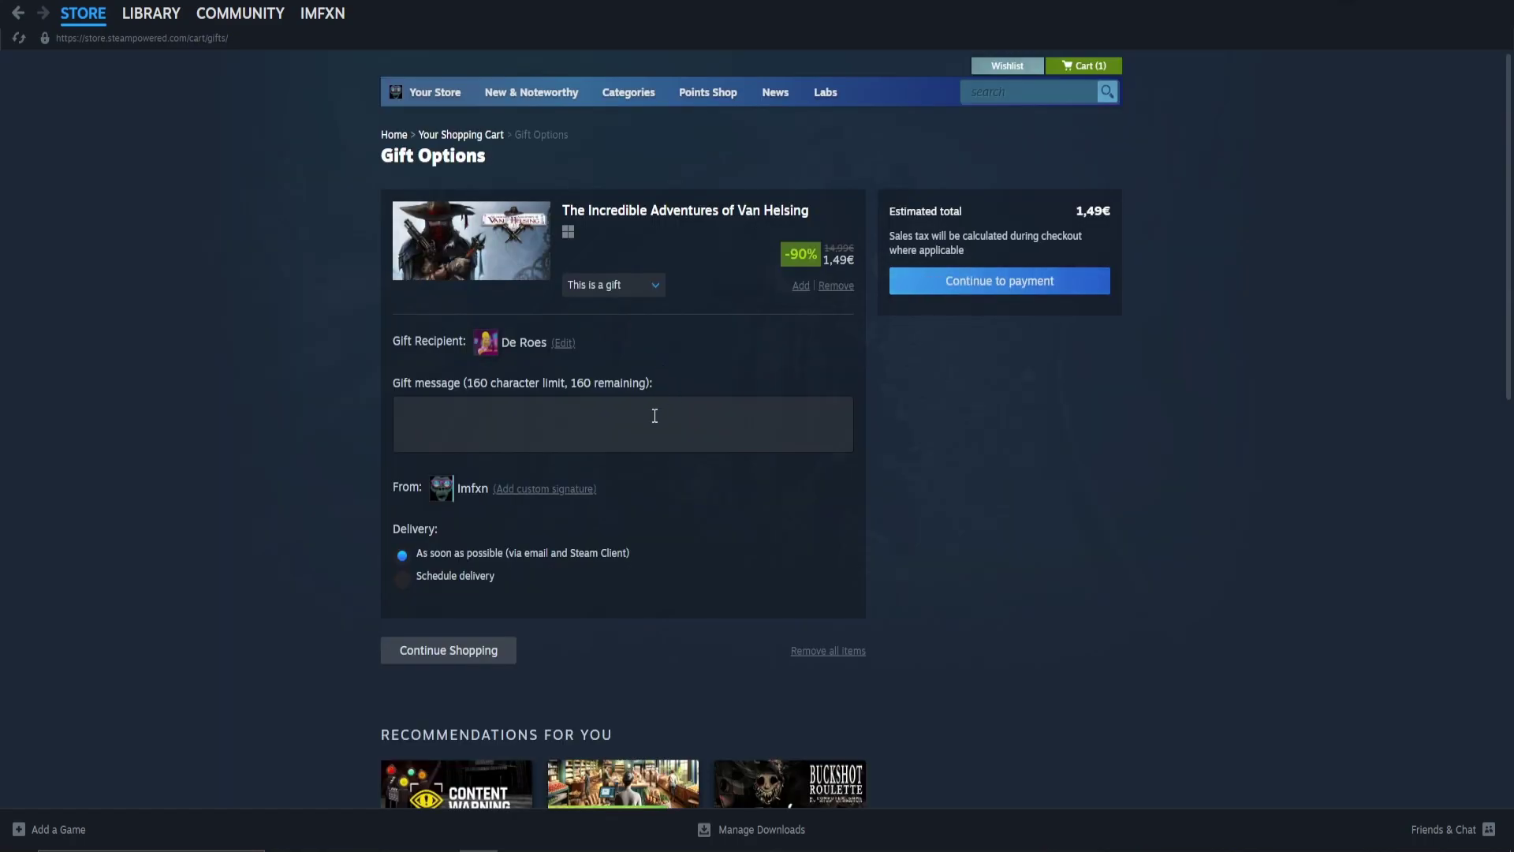
click(552, 423)
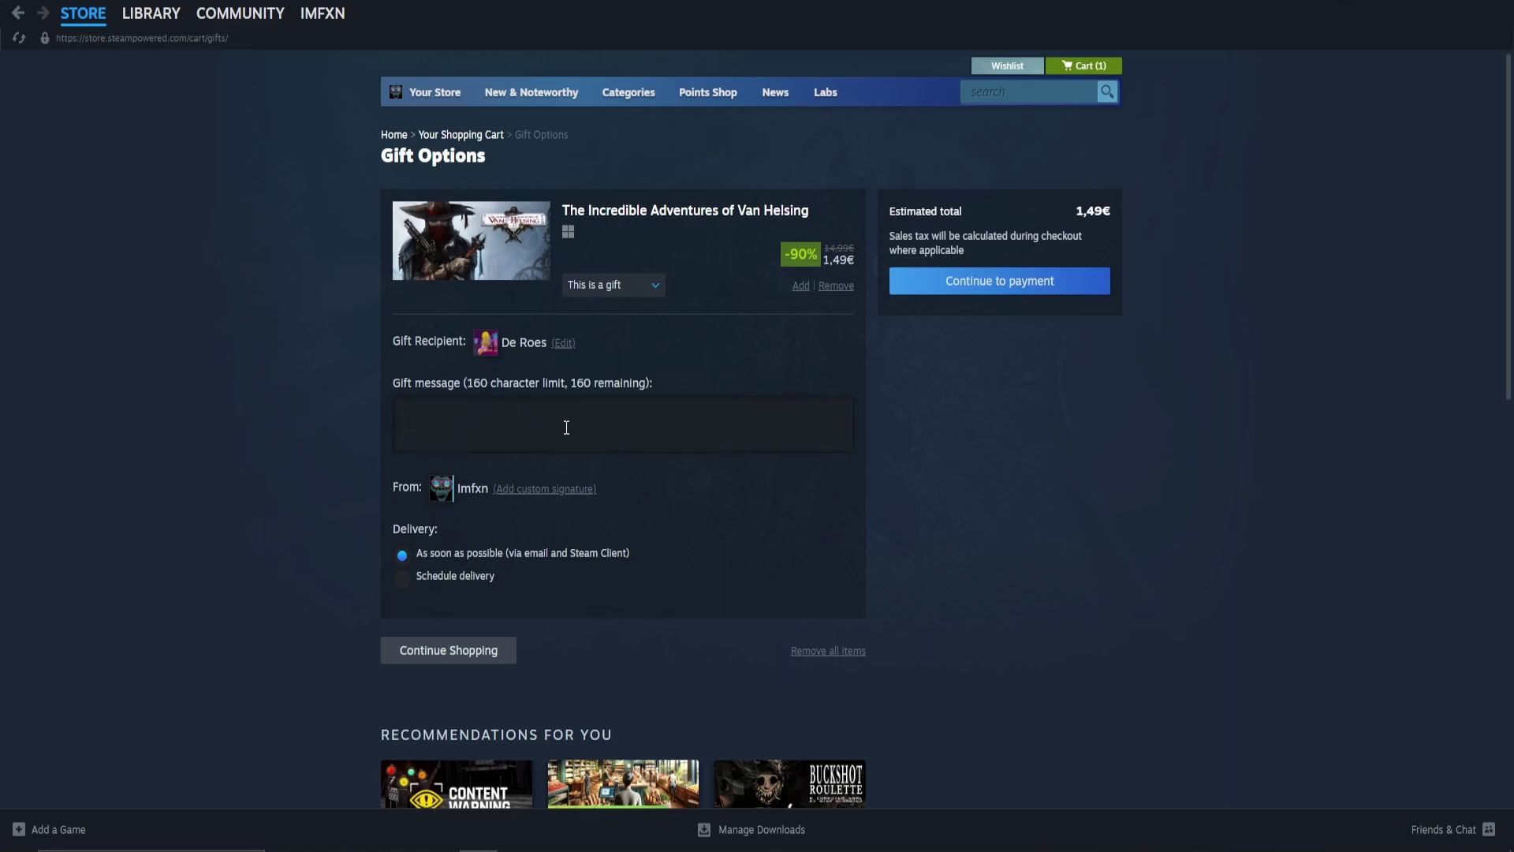
text(Hello)
Step: Schedule the gift's delivery for 04/25/2024 at 10:31 AM
click(460, 580)
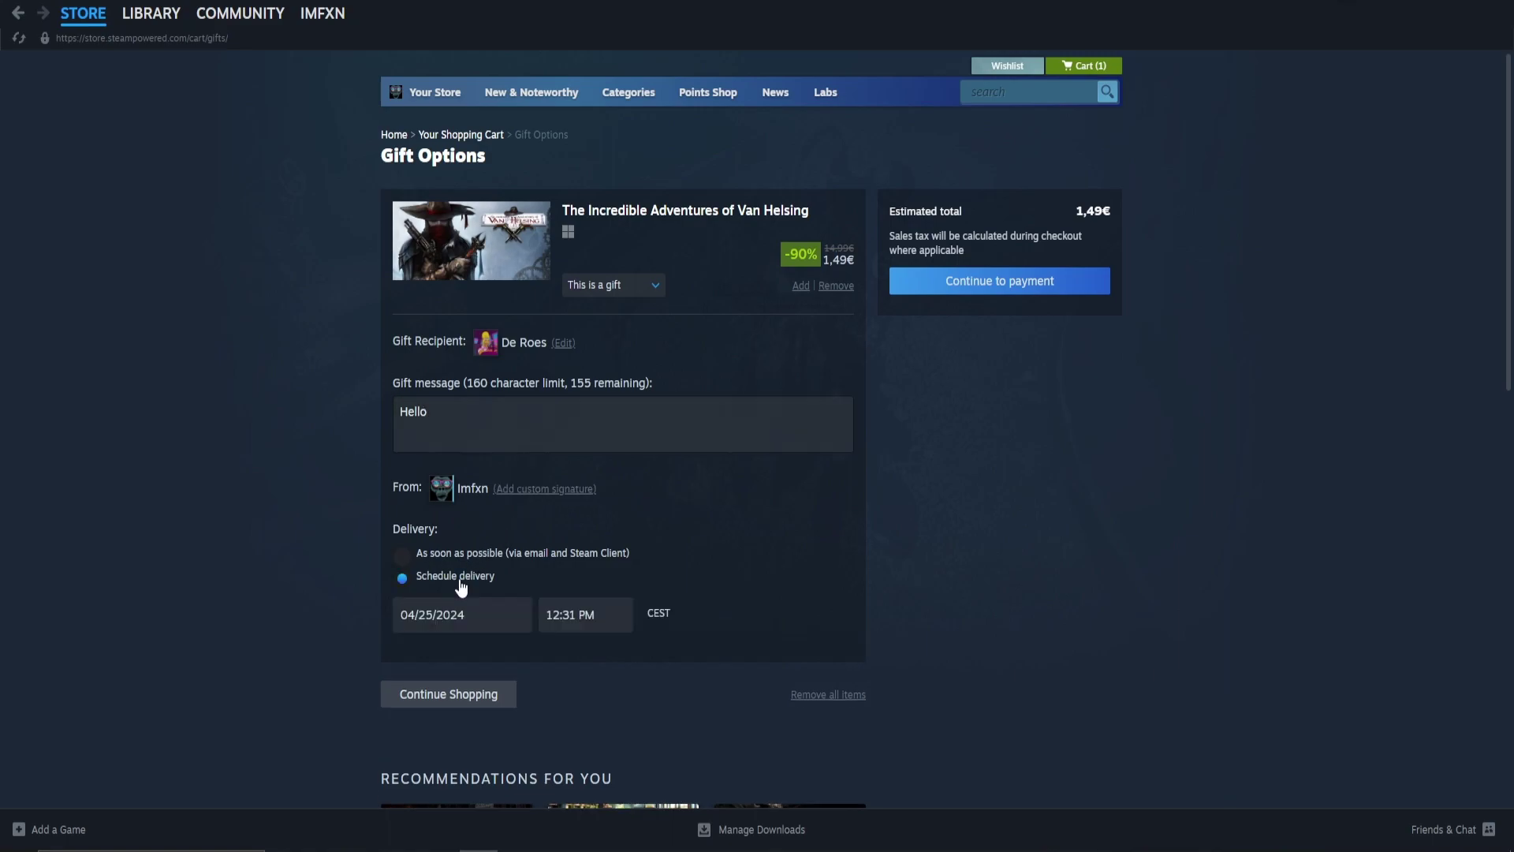
click(556, 616)
click(608, 656)
click(608, 707)
click(609, 706)
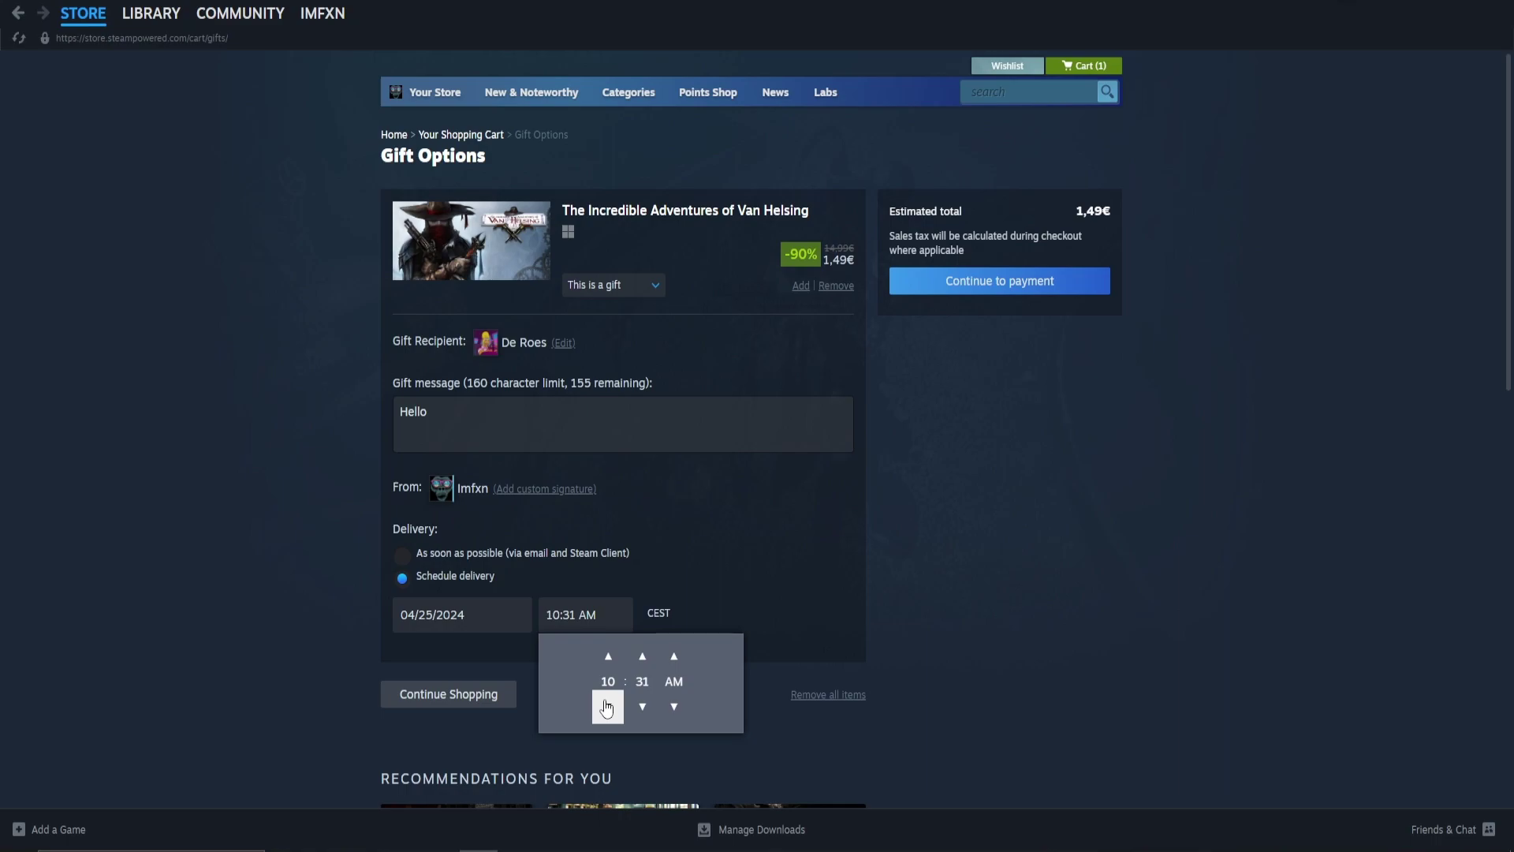
click(691, 581)
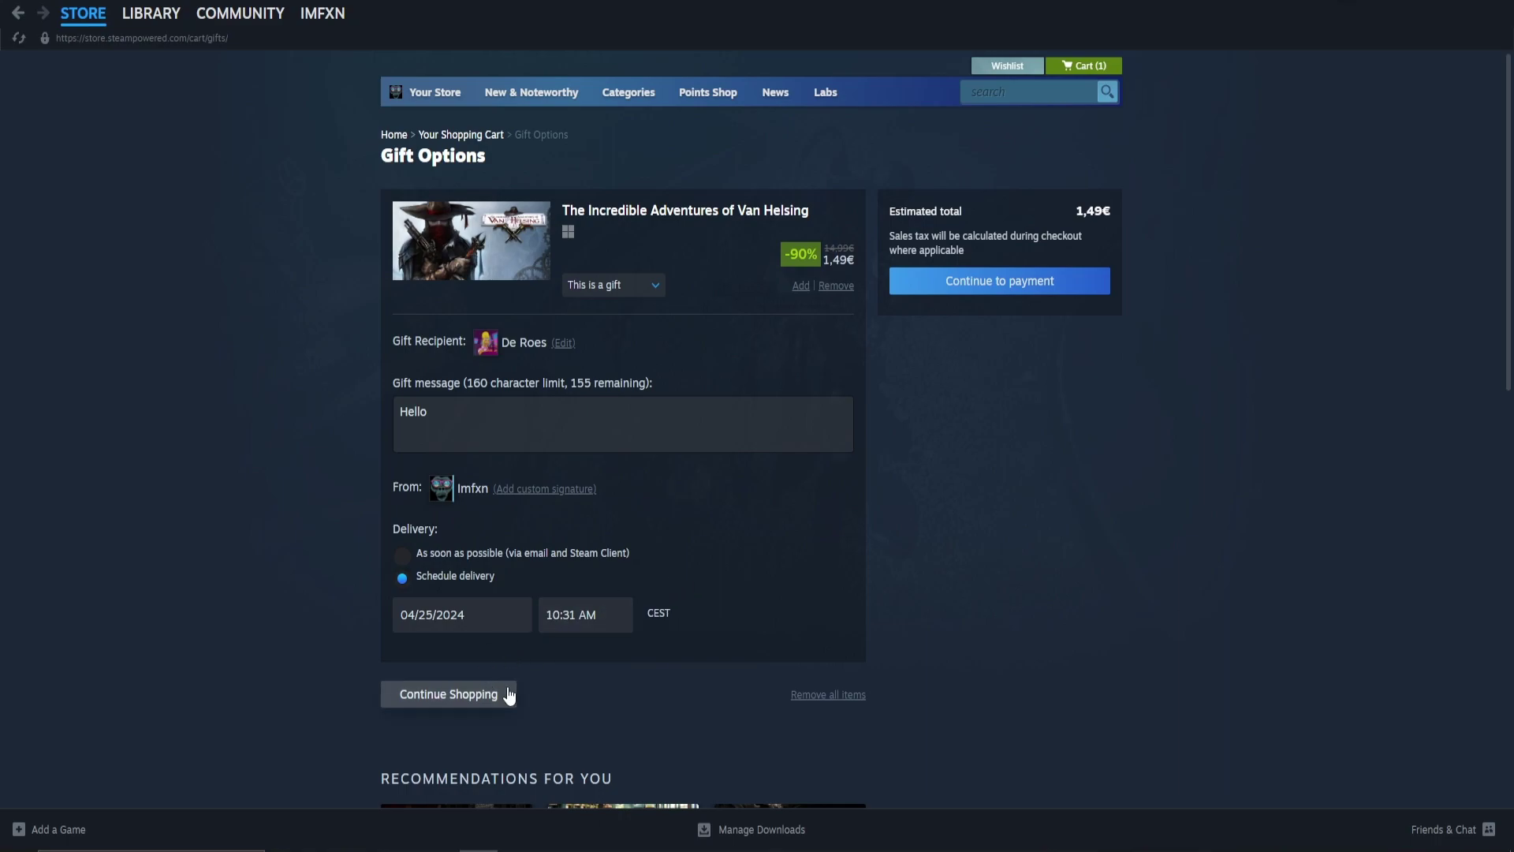
Step: Continue from the gift options page to payment
click(999, 285)
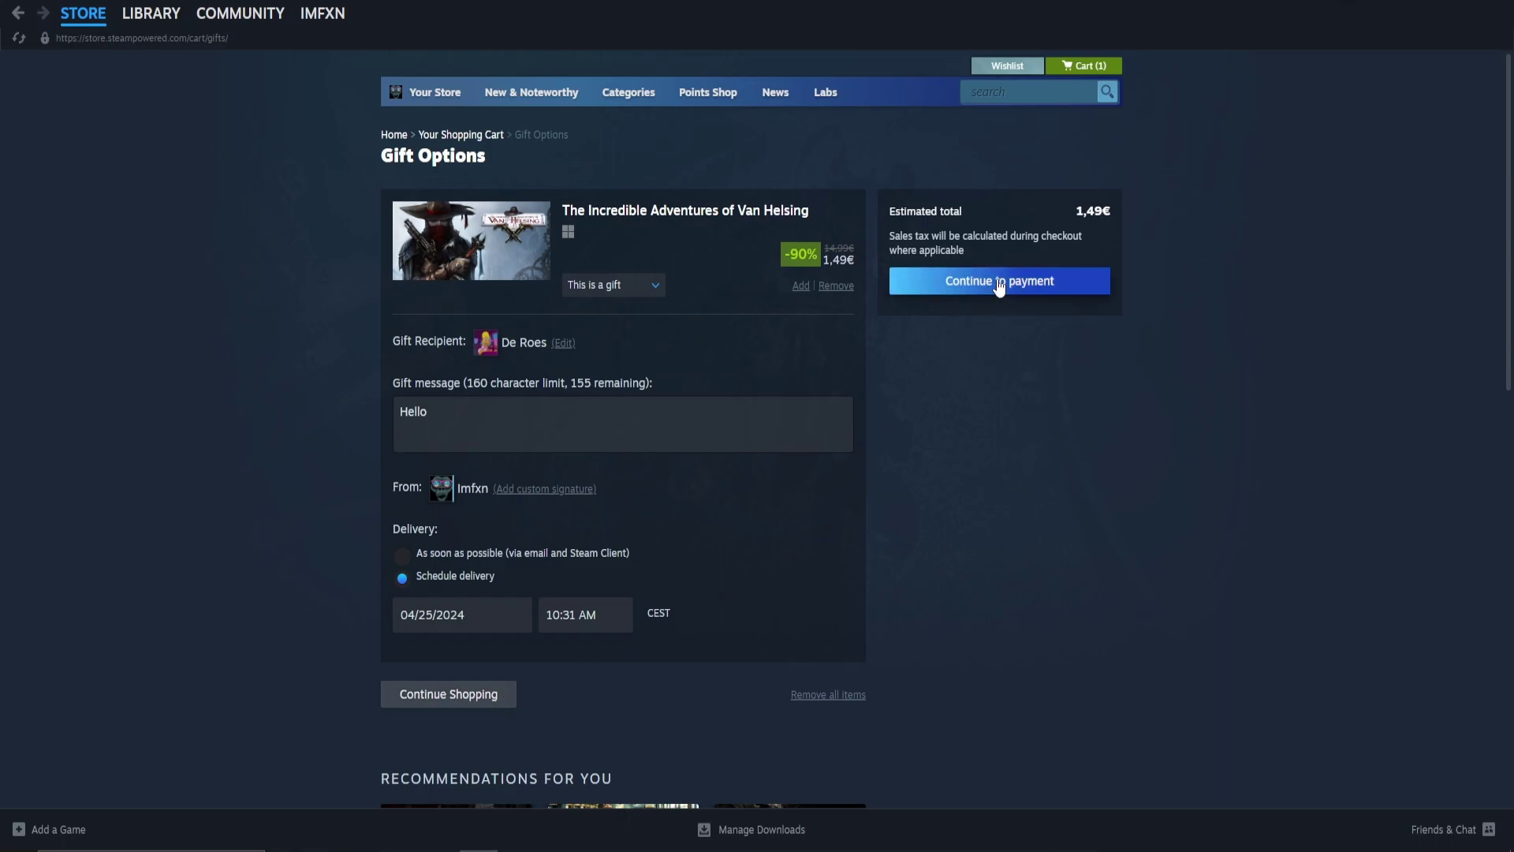